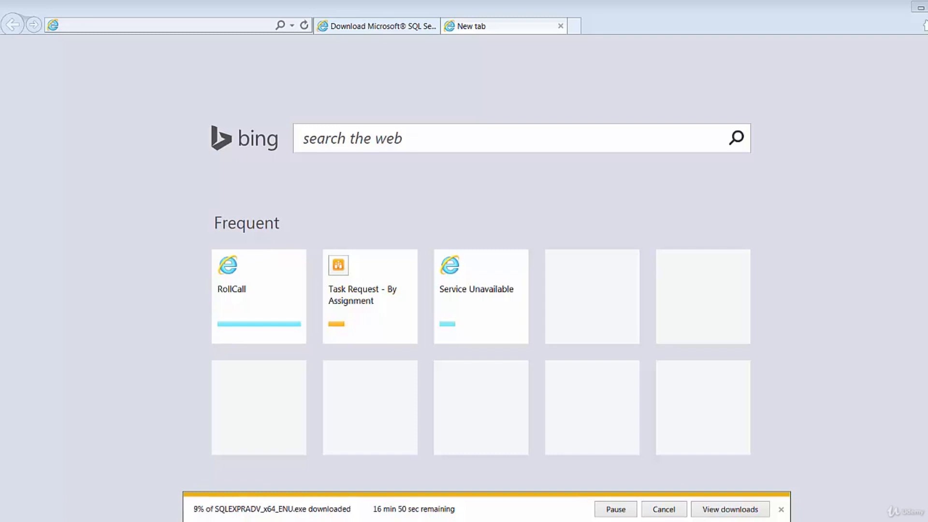
{"action": "left_click", "coordinate": [113, 25]}
{"action": "type", "text": "w"}
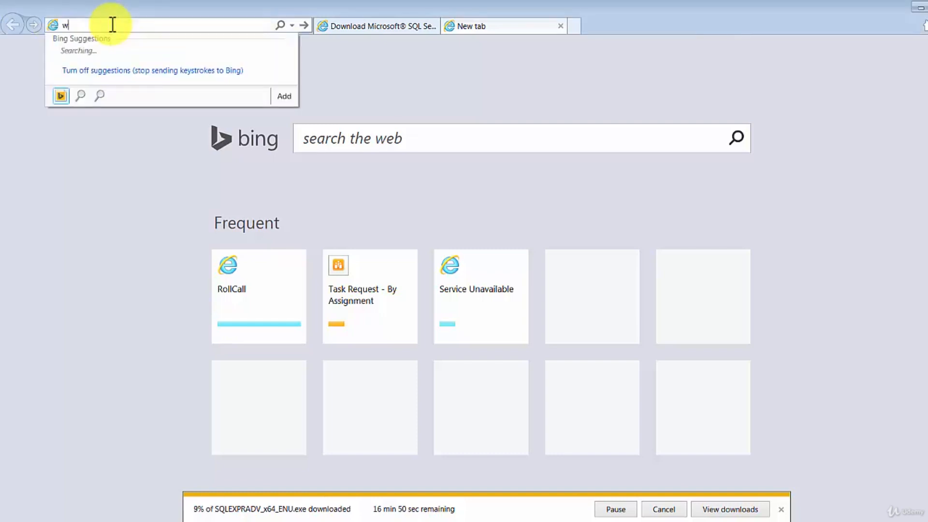
{"action": "type", "text": "w.google.co"}
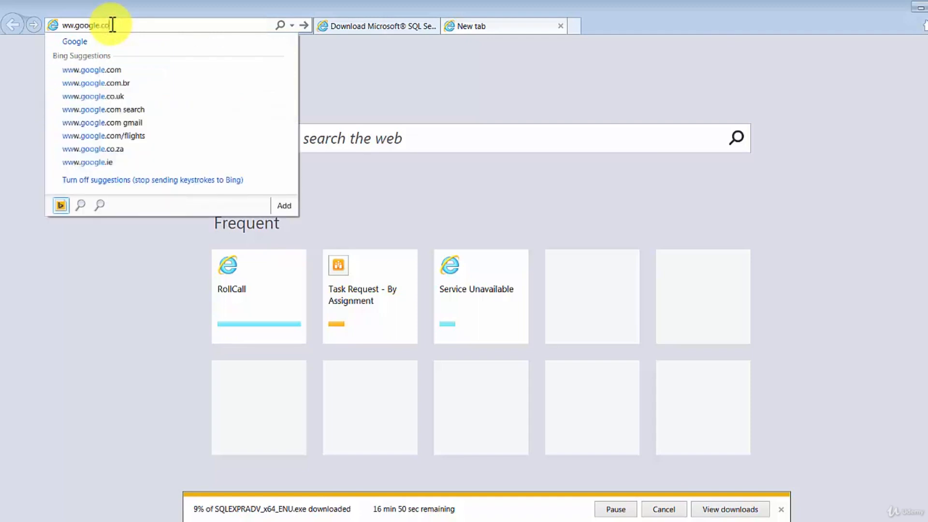
{"action": "type", "text": "m"}
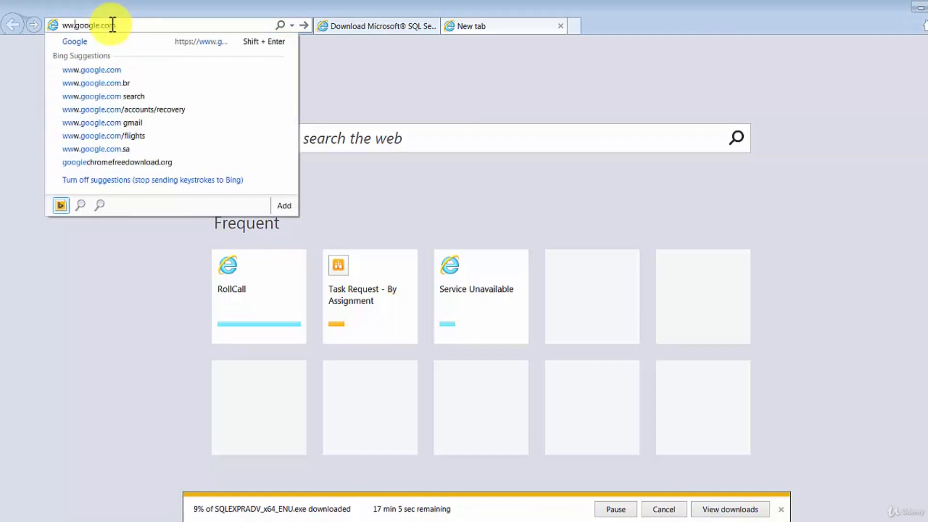
{"action": "key", "text": "Return"}
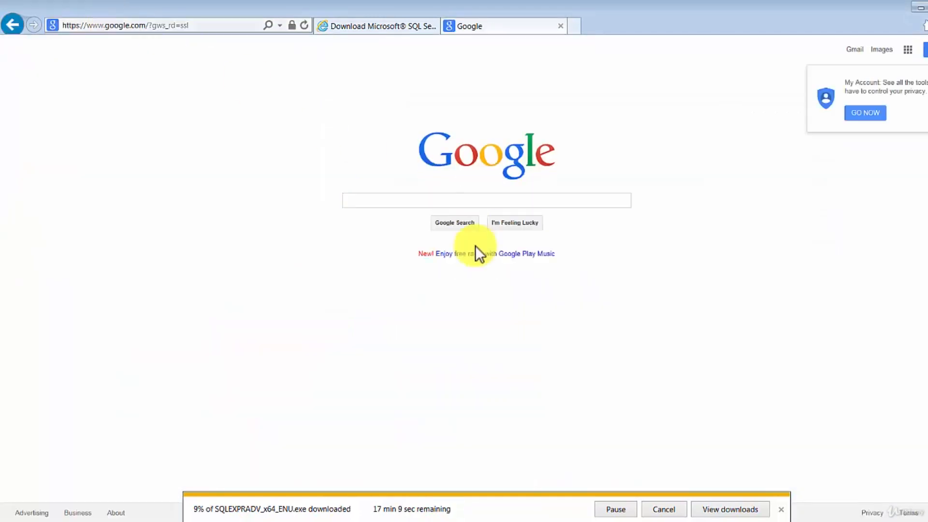
Search for 'sql 2014 with tools' and open the official SQL Server 2014 Express download page.
{"action": "left_click", "coordinate": [416, 201]}
{"action": "type", "text": "sql "}
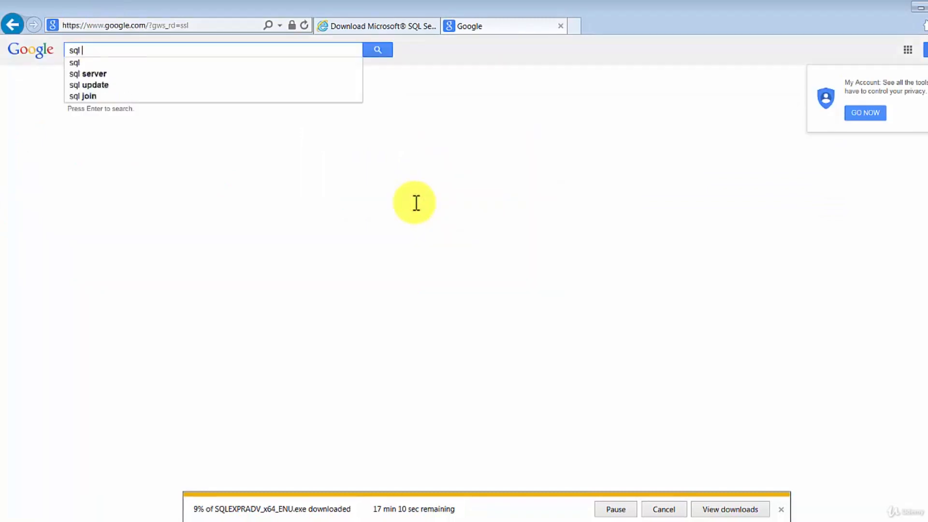
{"action": "type", "text": "2014 with tools"}
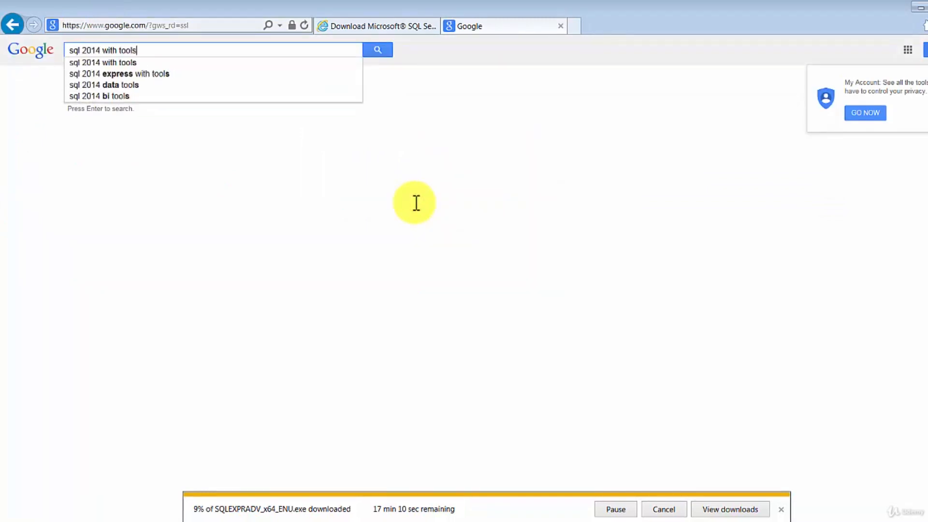
{"action": "key", "text": "Return"}
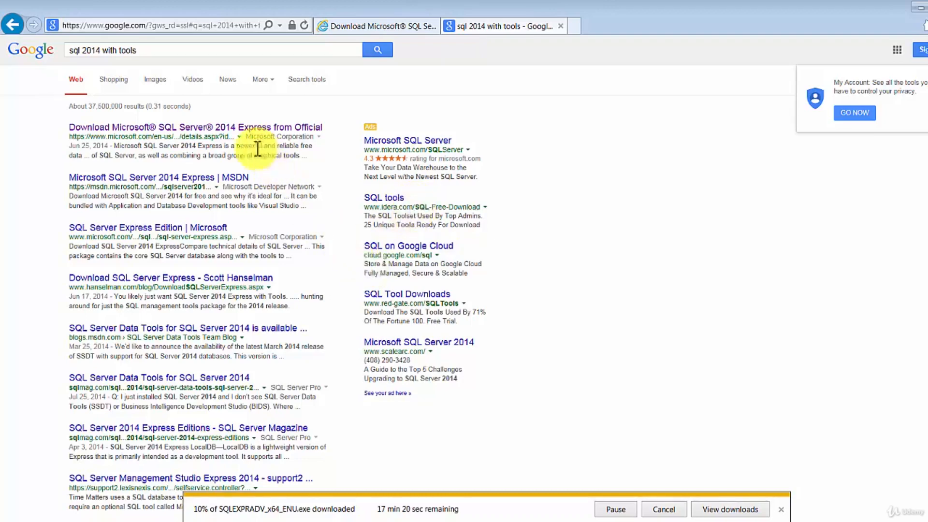
{"action": "left_click", "coordinate": [225, 128]}
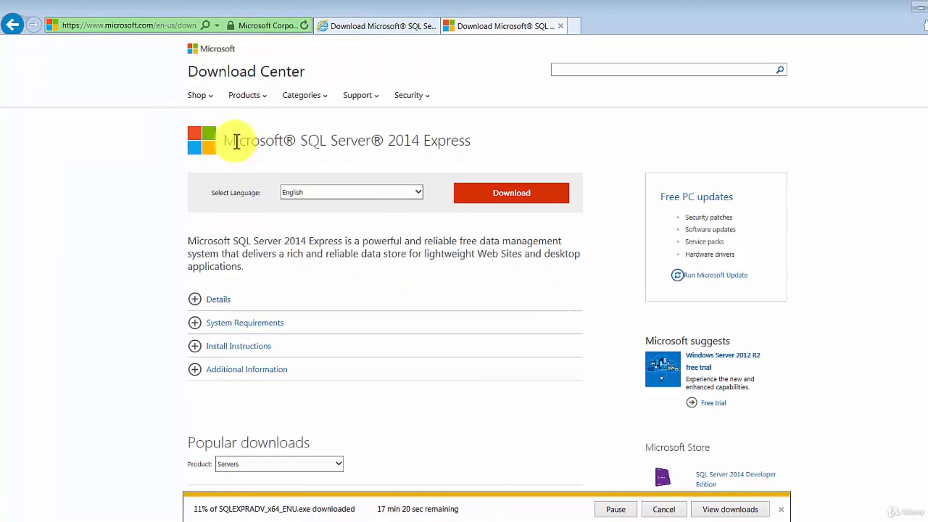
Open the installer file list and select ExpressAdv 64BIT SQLEXPRADV_x64_ENU.exe for download, totalling 1.1 GB.
{"action": "left_click_drag", "start_coordinate": [235, 140], "coordinate": [479, 143]}
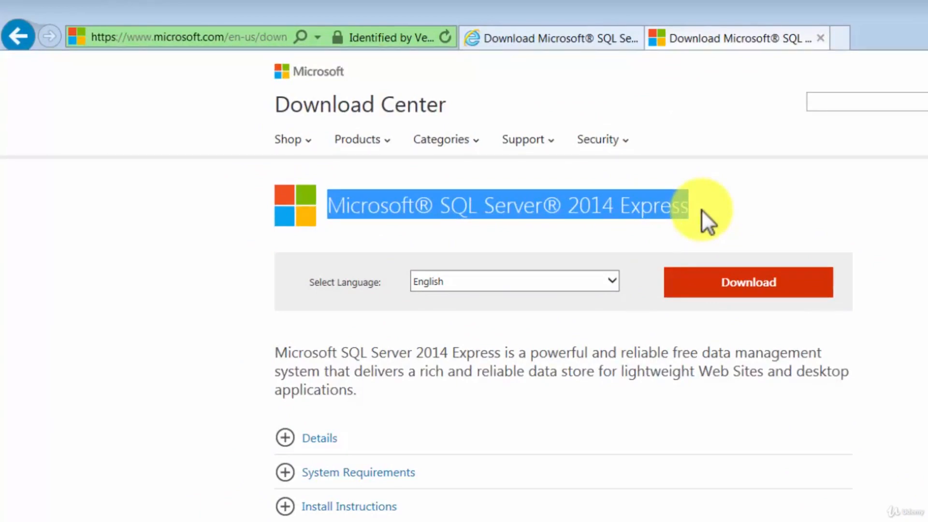
{"action": "left_click", "coordinate": [777, 287]}
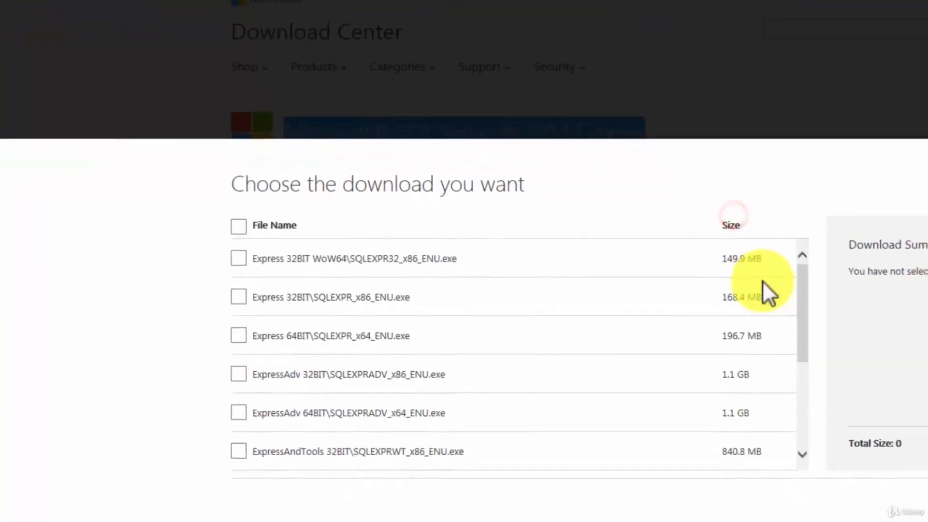
{"action": "mouse_move", "coordinate": [803, 271]}
{"action": "left_mouse_down"}
{"action": "mouse_move", "coordinate": [796, 393]}
{"action": "mouse_move", "coordinate": [796, 257]}
{"action": "left_mouse_up"}
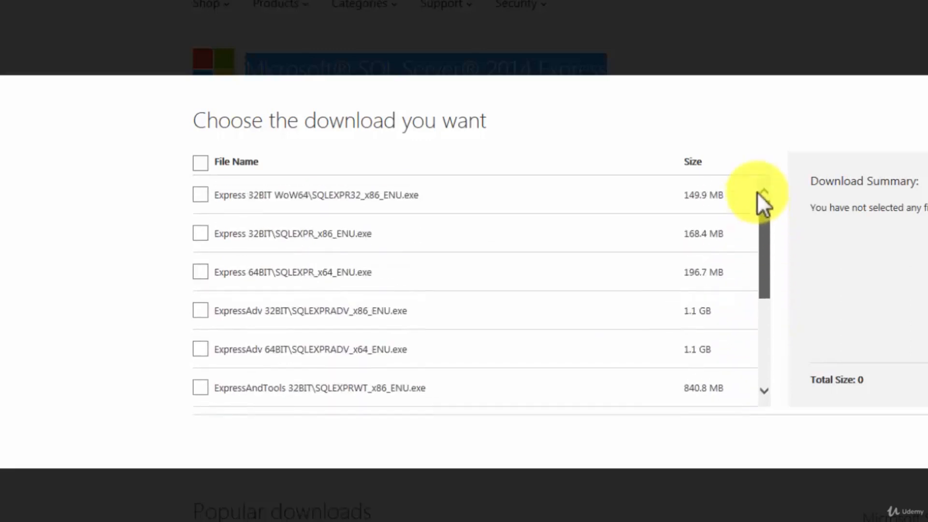
{"action": "left_click_drag", "start_coordinate": [758, 194], "coordinate": [763, 236]}
{"action": "left_click_drag", "start_coordinate": [764, 319], "coordinate": [763, 310]}
{"action": "left_click", "coordinate": [765, 191]}
{"action": "left_click", "coordinate": [764, 191]}
{"action": "left_click", "coordinate": [765, 191]}
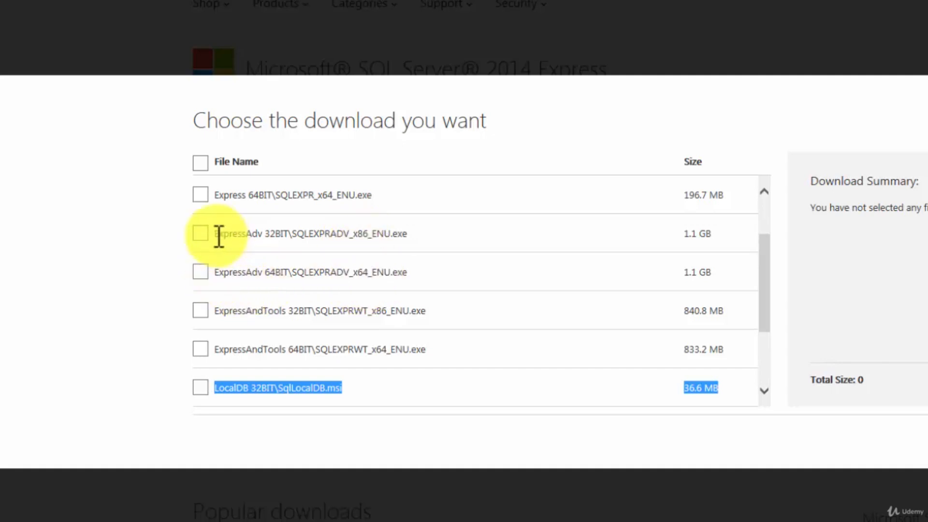
{"action": "left_click_drag", "start_coordinate": [214, 234], "coordinate": [390, 237]}
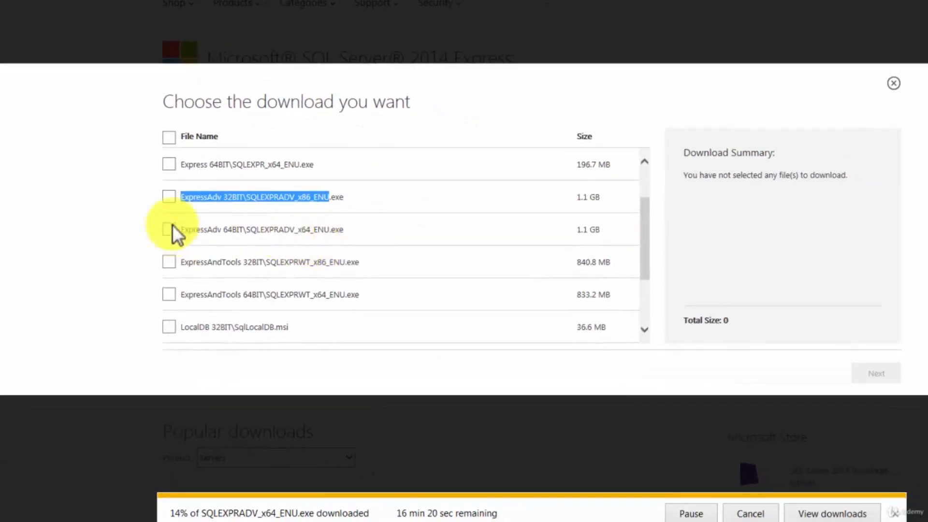
{"action": "left_click", "coordinate": [170, 226]}
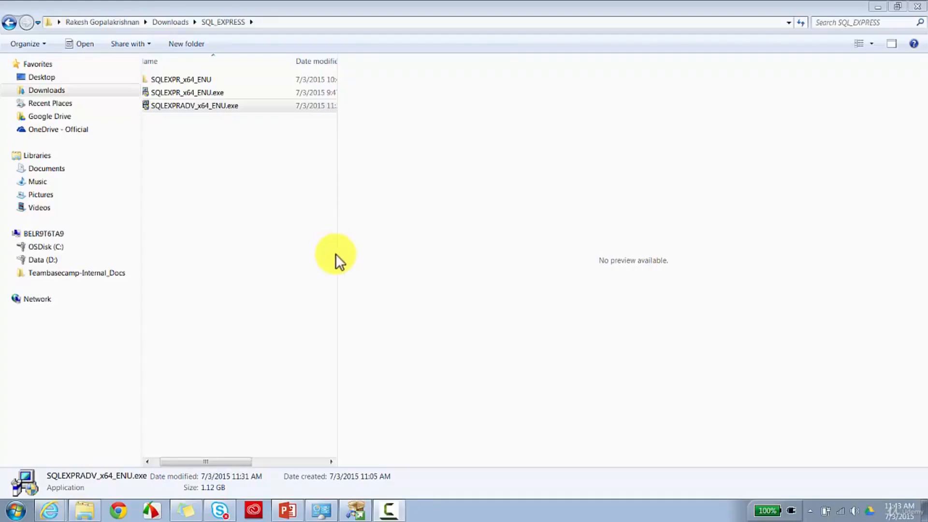
Run SQLEXPRADV_x64_ENU.exe as administrator and accept the default extraction folder.
{"action": "left_click_drag", "start_coordinate": [338, 256], "coordinate": [585, 243]}
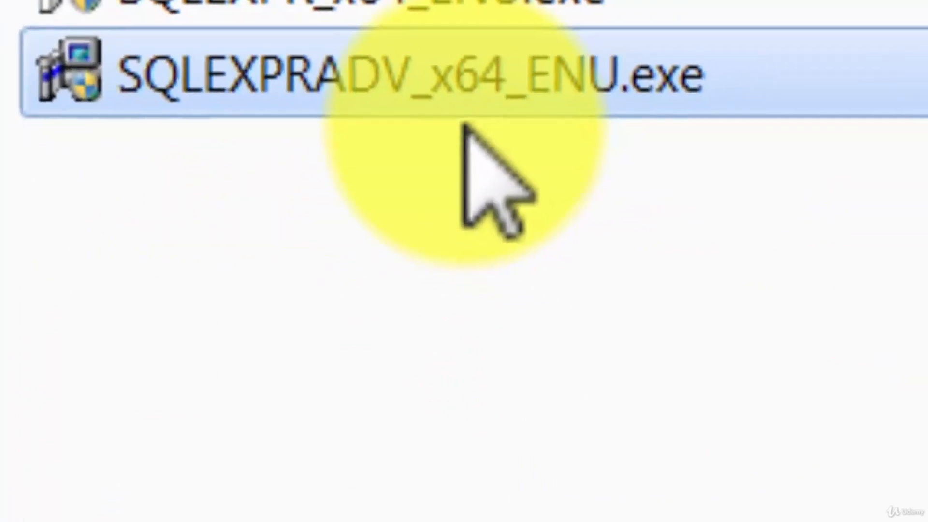
{"action": "right_click", "coordinate": [521, 124]}
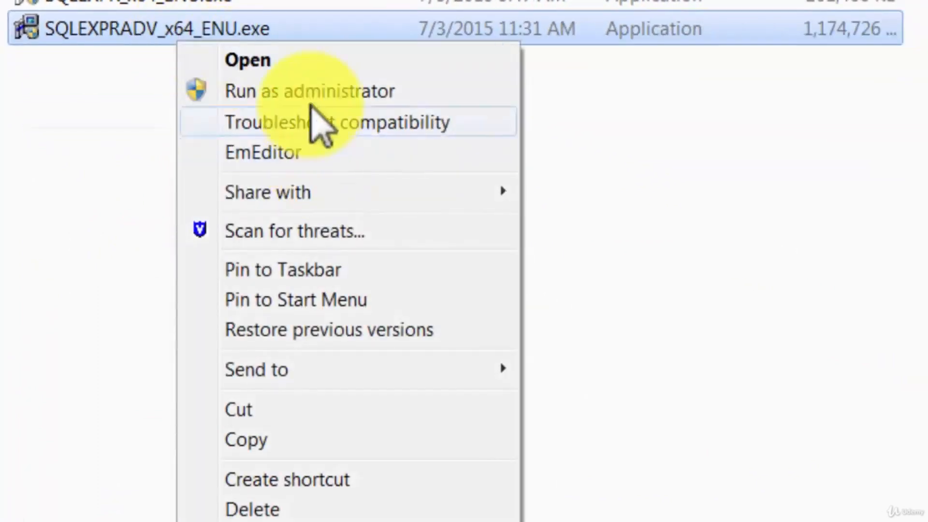
{"action": "left_click", "coordinate": [305, 92]}
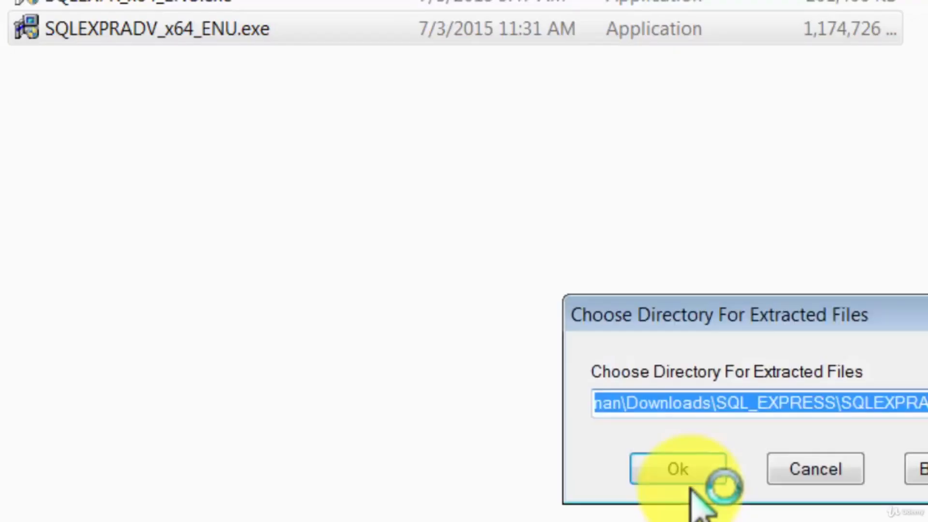
{"action": "left_click", "coordinate": [693, 483]}
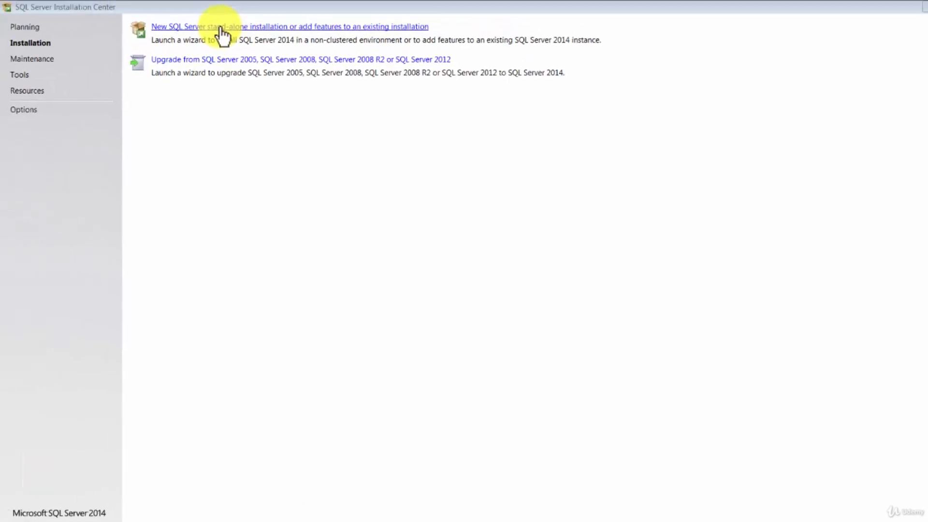
Start a New SQL Server stand-alone installation, dismissing the already-running error and the finished removal window.
{"action": "left_click", "coordinate": [221, 29]}
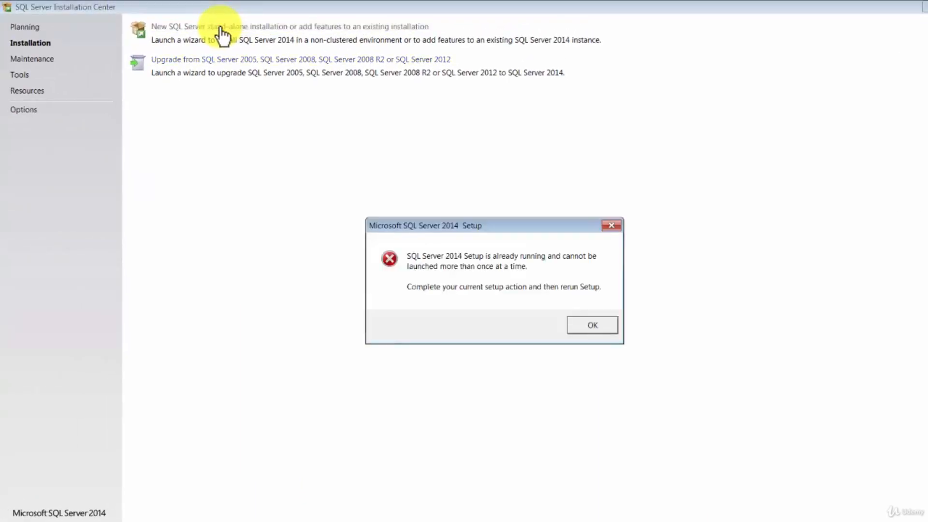
{"action": "key", "text": "Return"}
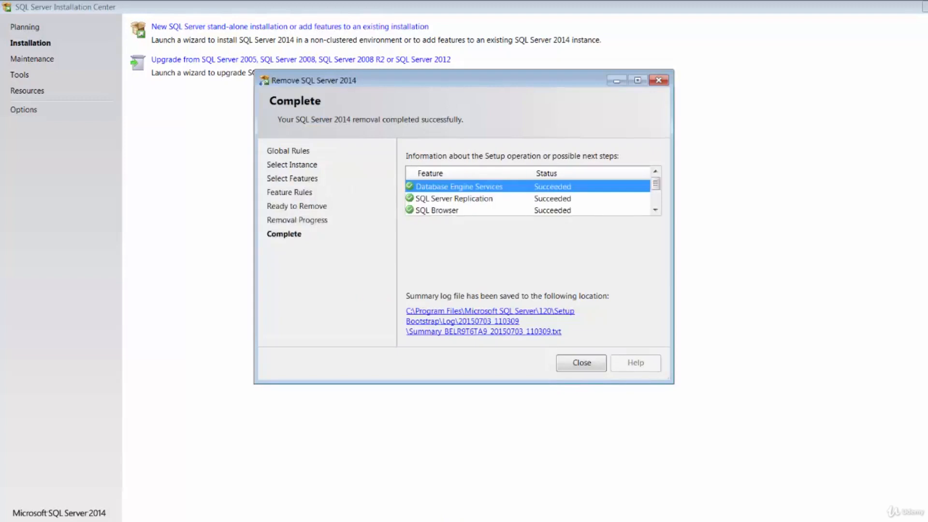
{"action": "key", "text": "Return"}
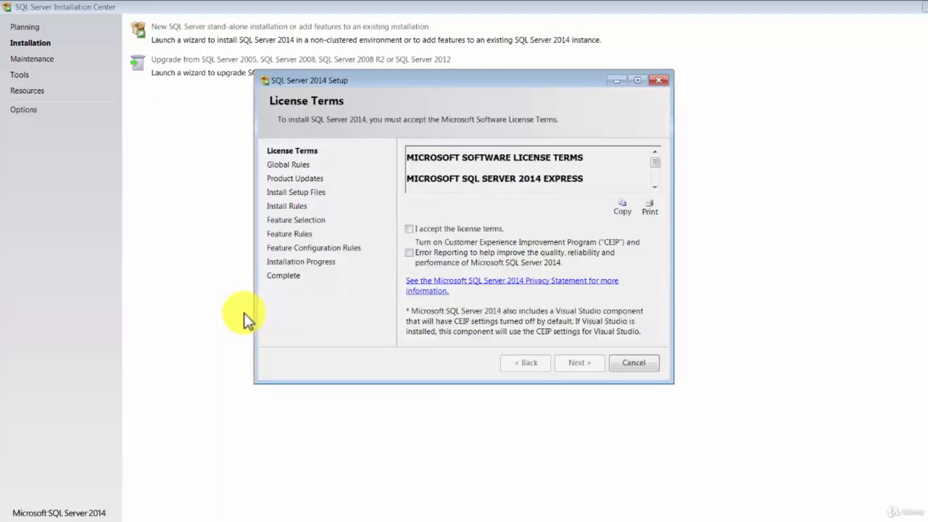
Accept the SQL Server 2014 Express license terms, continue, and maximize the Setup window.
{"action": "key", "text": "space"}
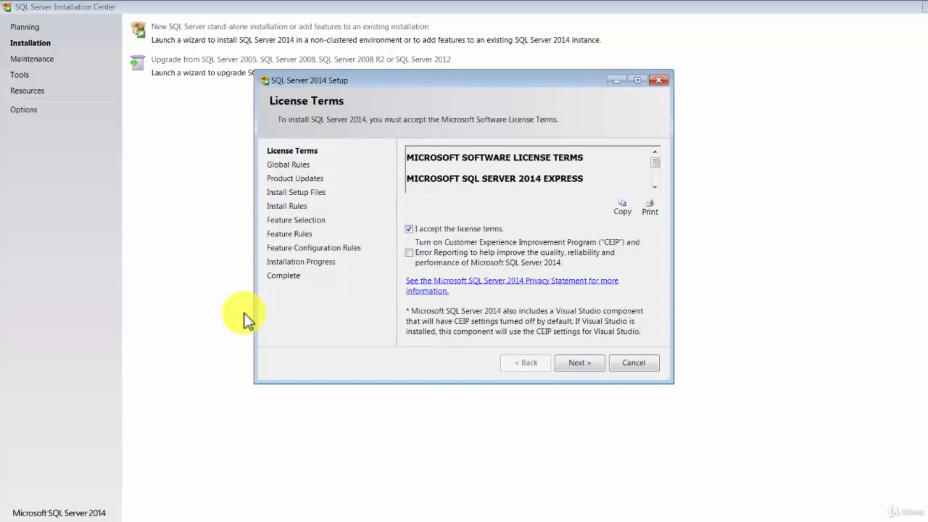
{"action": "key", "text": "Return"}
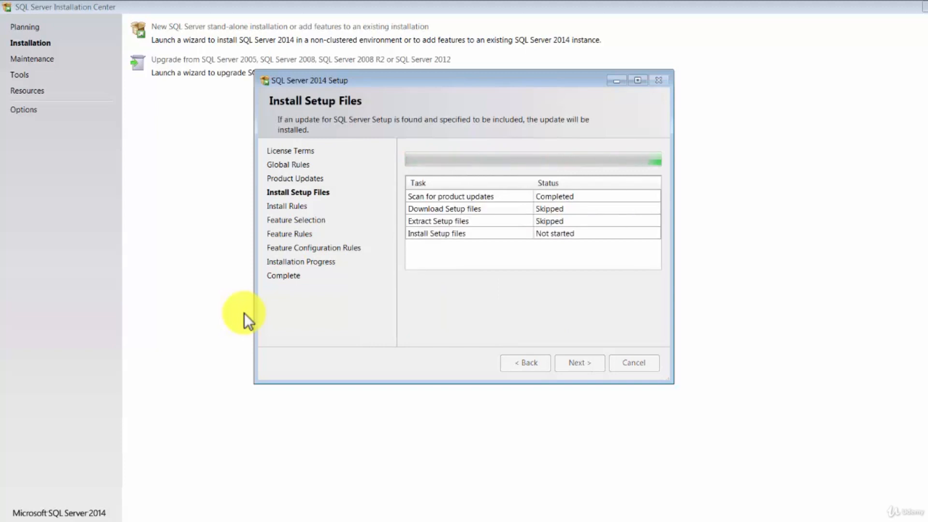
{"action": "left_click", "coordinate": [637, 81]}
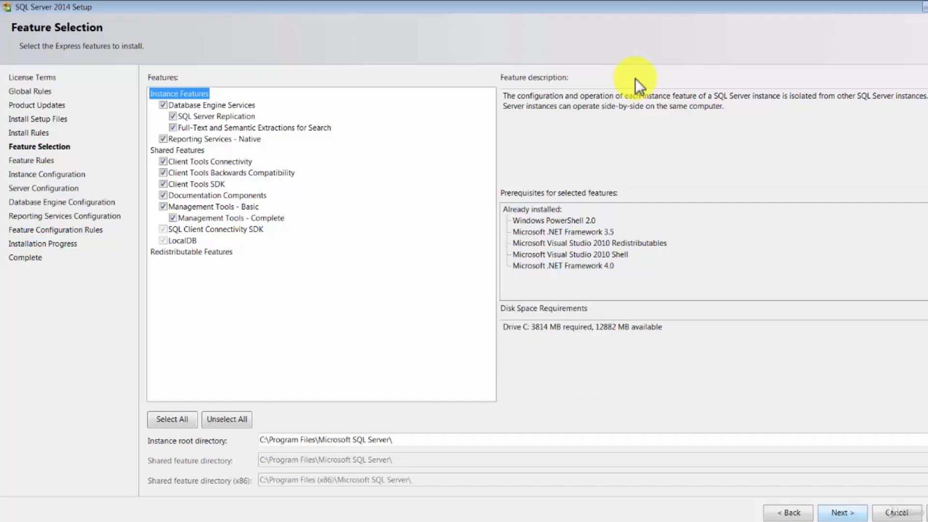
Keep all Express features and the SQLExpress named instance with instance ID SQLEXPRESS.
{"action": "key", "text": "Return"}
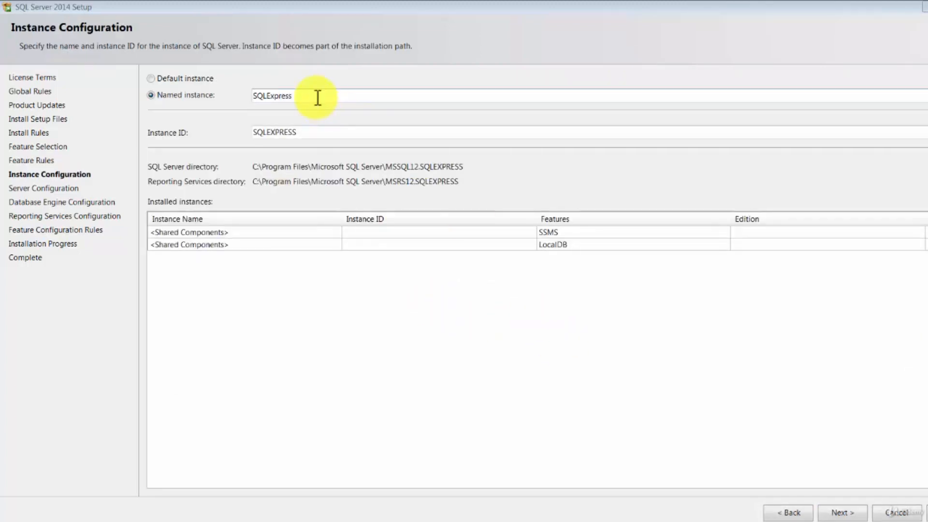
{"action": "double_click", "coordinate": [317, 98]}
{"action": "key", "text": "Tab"}
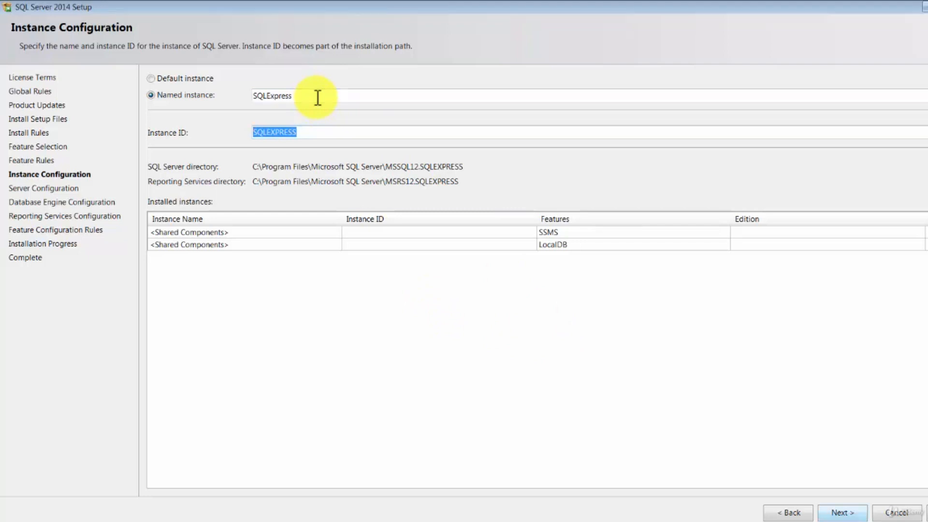
{"action": "key", "text": "Return"}
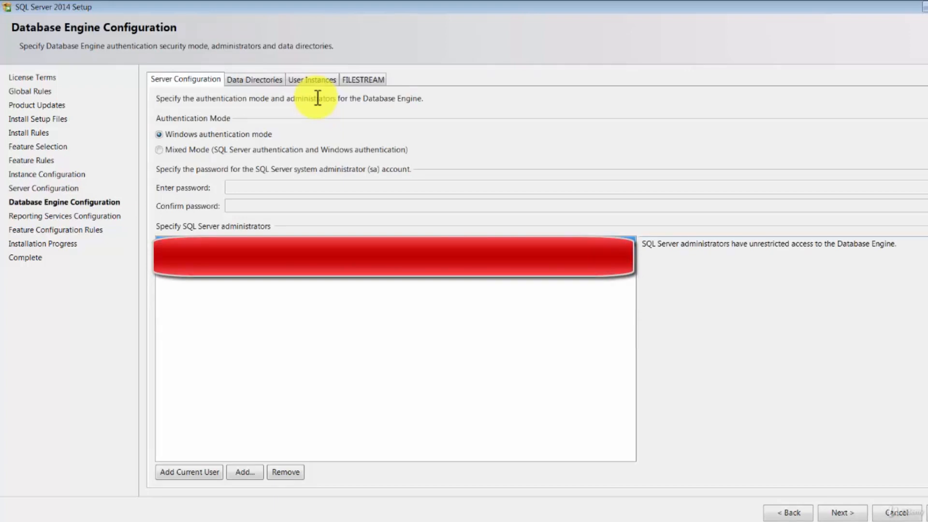
Choose Mixed Mode authentication, enter and confirm the sa password, and continue.
{"action": "left_click", "coordinate": [159, 150]}
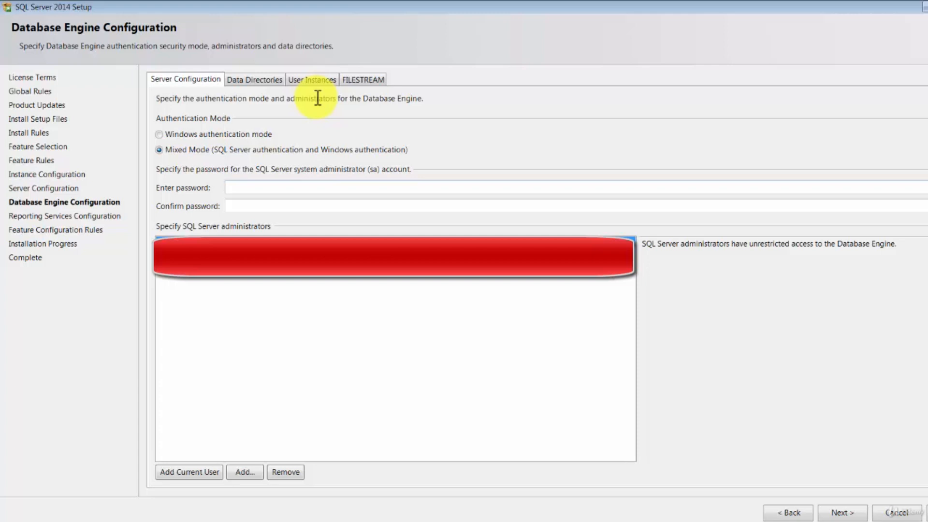
{"action": "type", "text": "••••••••"}
{"action": "key", "text": "Tab"}
{"action": "type", "text": "•"}
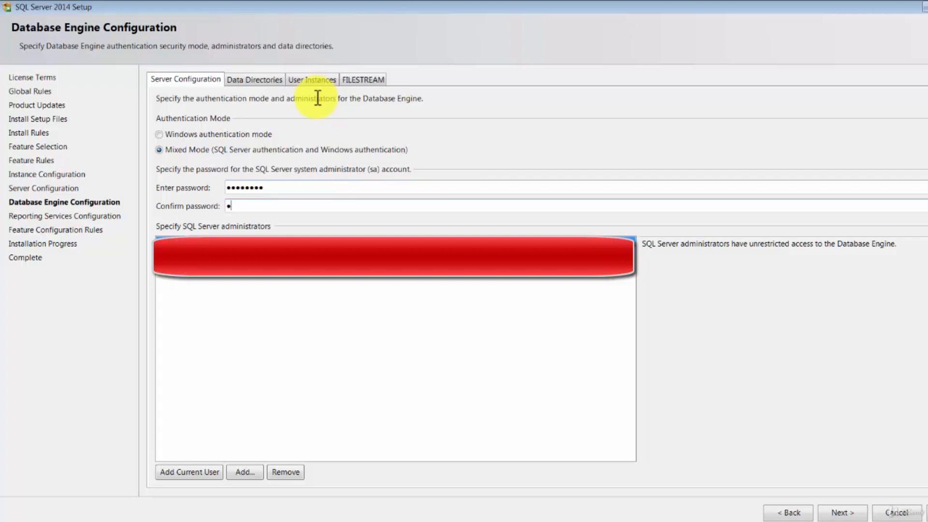
{"action": "type", "text": "•••••••"}
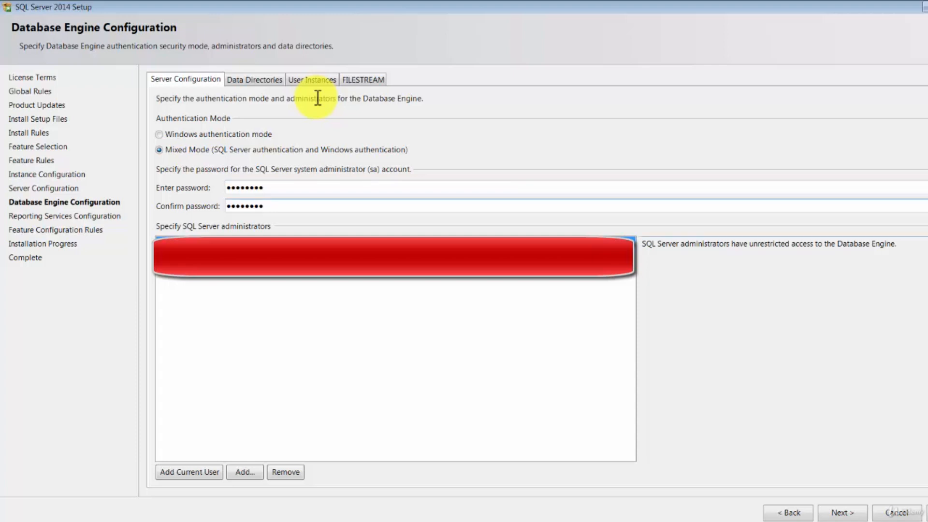
{"action": "key", "text": "alt+n"}
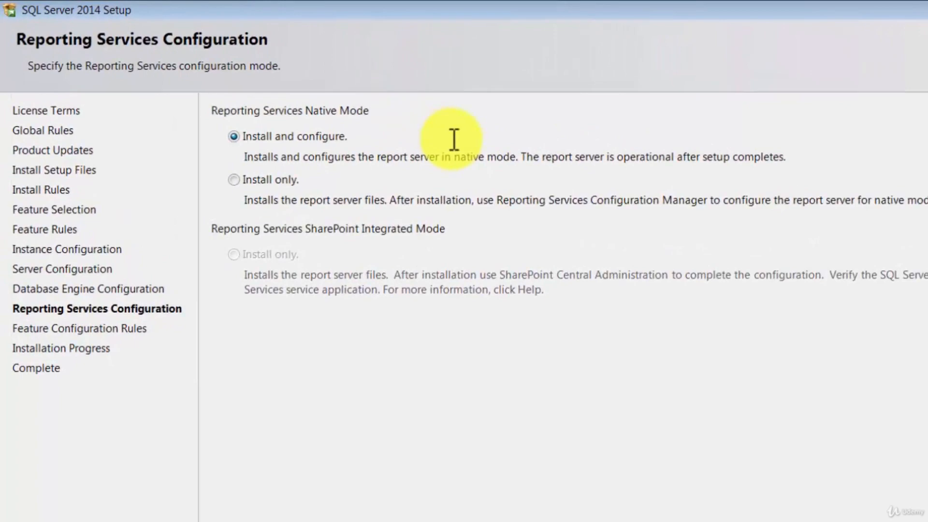
Set Reporting Services to install only, run the installation to completion, and close setup.
{"action": "key", "text": "Down"}
{"action": "key", "text": "Return"}
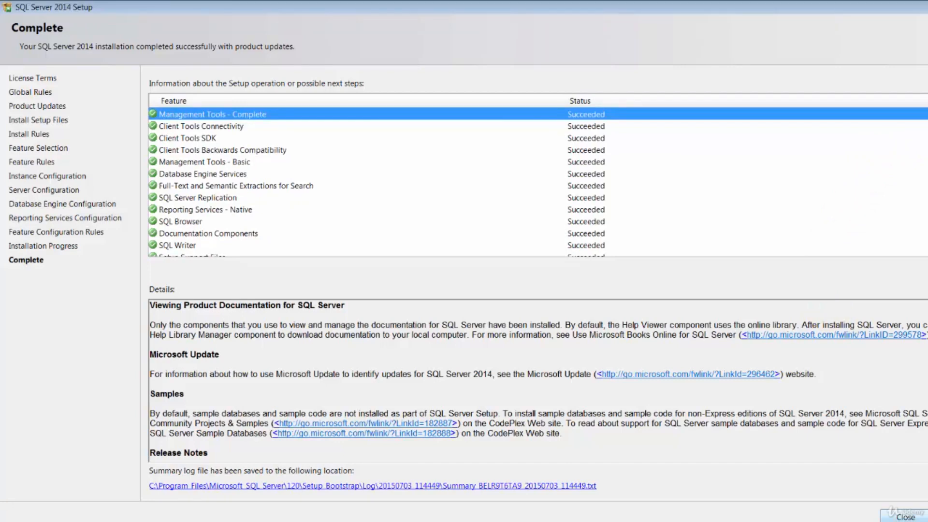
{"action": "left_click", "coordinate": [904, 516]}
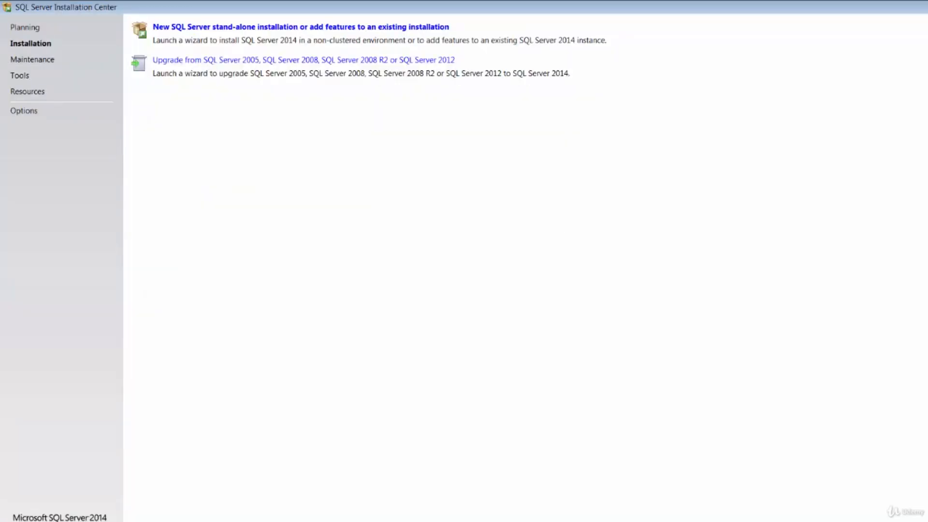
Launch SQL Server 2014 Management Studio from the Microsoft SQL Server 2014 Start menu folder.
{"action": "key", "text": "super"}
{"action": "left_click", "coordinate": [70, 493]}
{"action": "scroll", "coordinate": [103, 416], "scroll_direction": "down", "scroll_amount": 5}
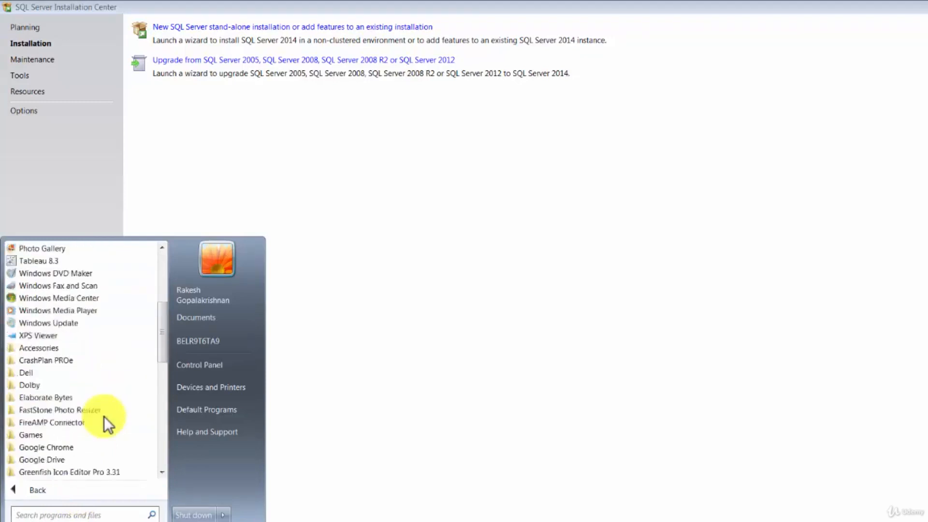
{"action": "scroll", "coordinate": [104, 416], "scroll_direction": "down", "scroll_amount": 9}
{"action": "left_click", "coordinate": [98, 361]}
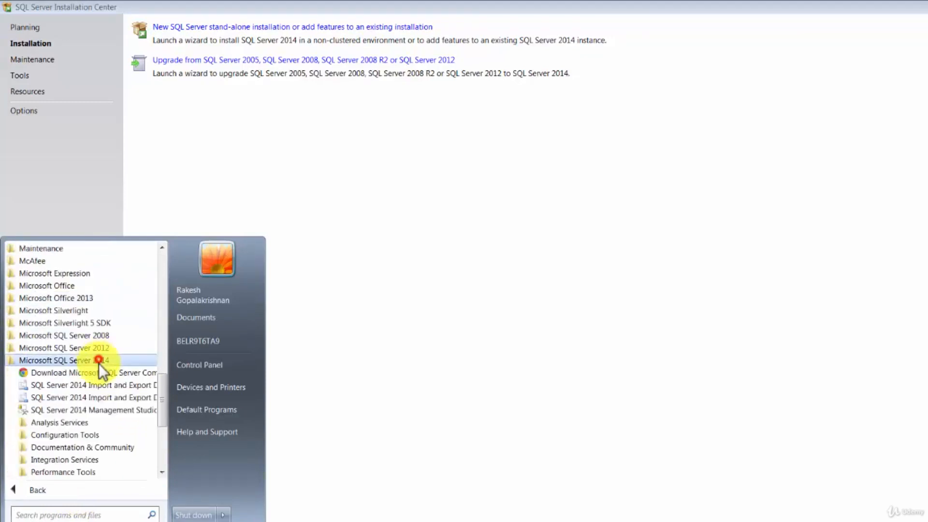
{"action": "left_click", "coordinate": [108, 411]}
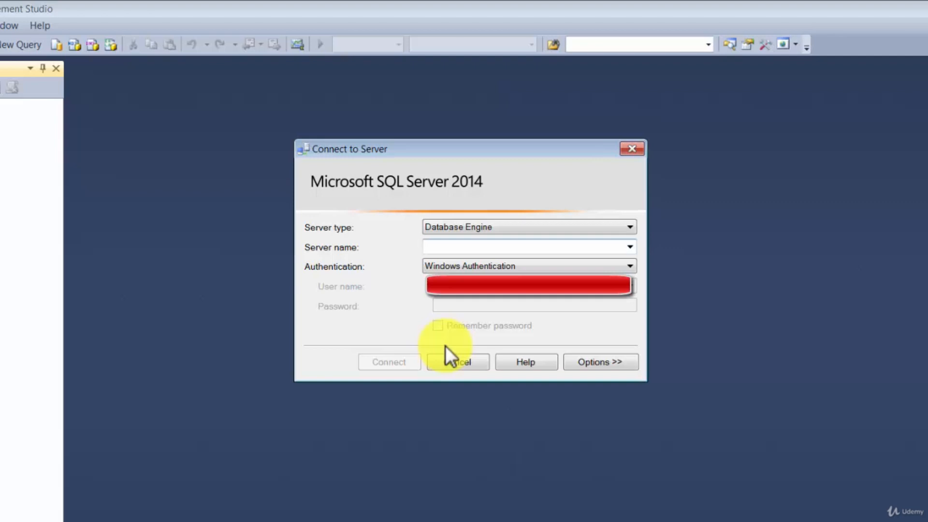
Try connecting to the local default server '.' and cancel the stalled attempt.
{"action": "type", "text": "."}
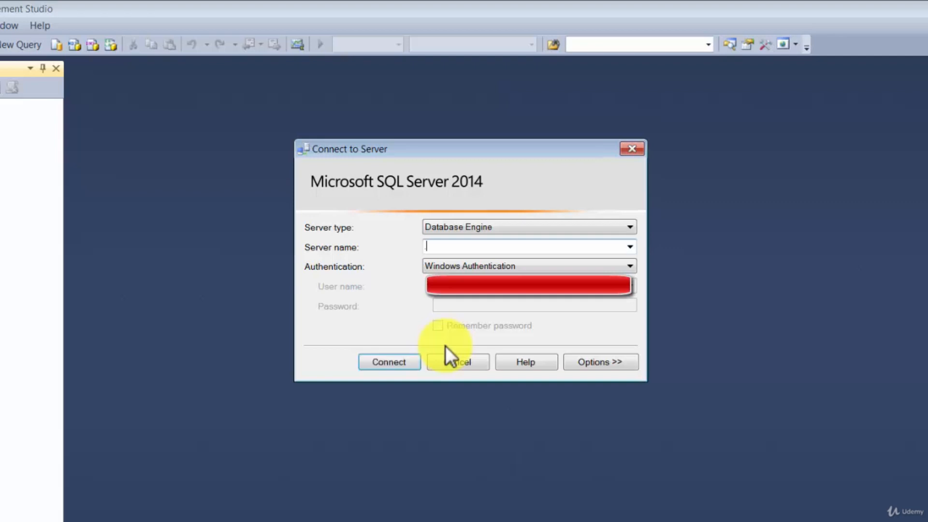
{"action": "key", "text": "Return"}
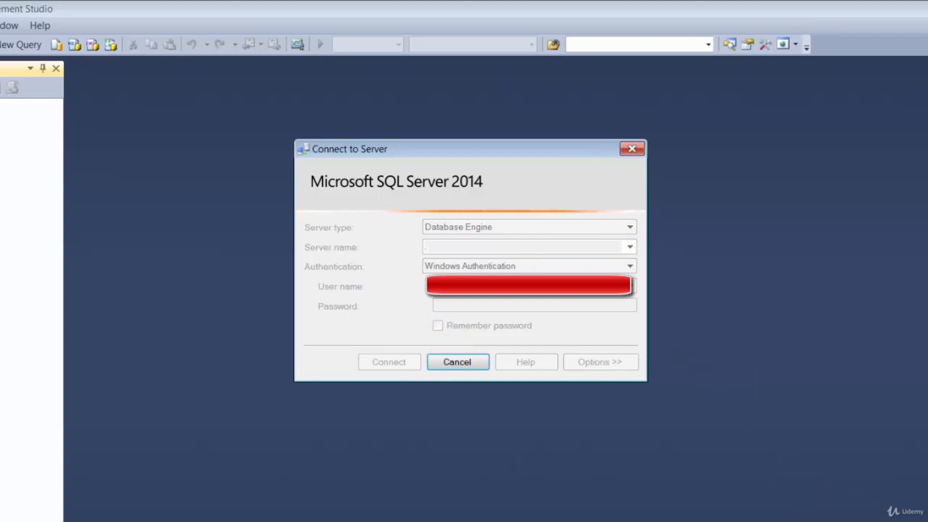
{"action": "left_click", "coordinate": [402, 366]}
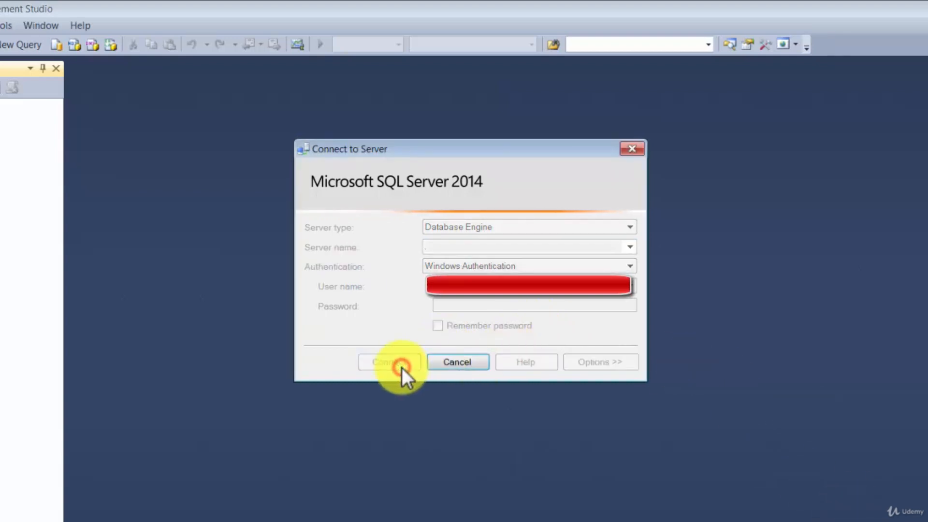
{"action": "left_click", "coordinate": [442, 364]}
Change the Server name to .\sqlexpress.
{"action": "left_click", "coordinate": [443, 248]}
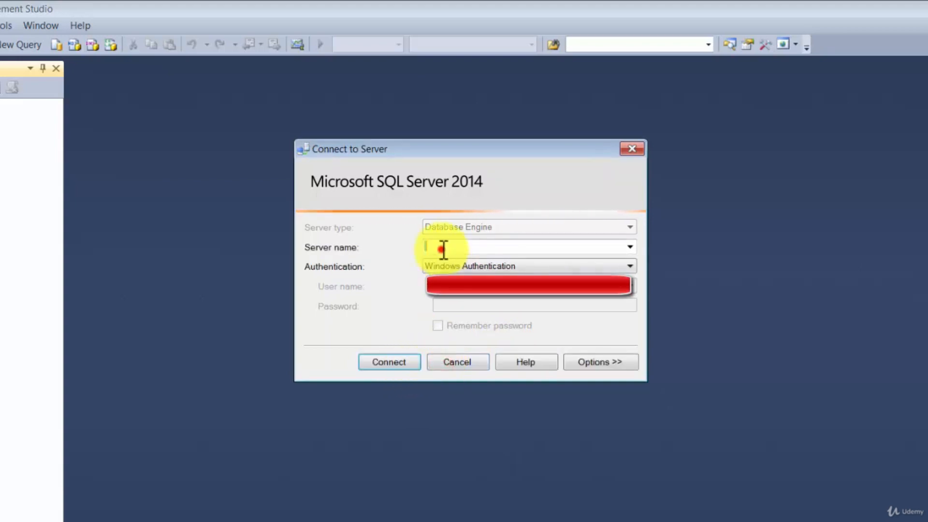
{"action": "type", "text": ".\\sql"}
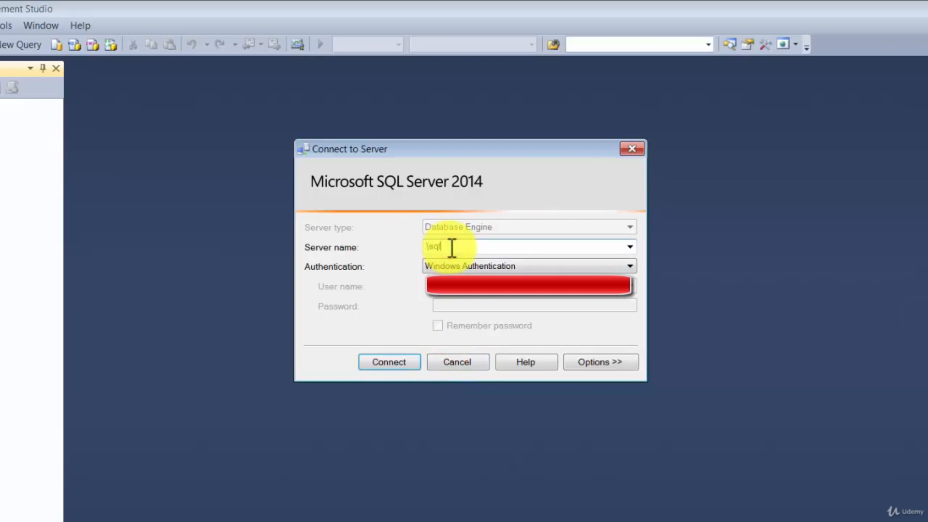
{"action": "type", "text": "express"}
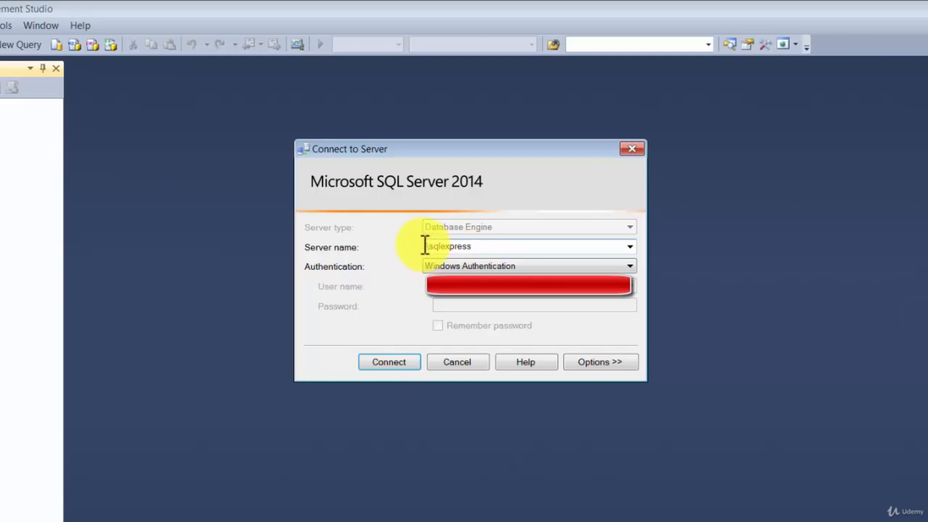
{"action": "left_click", "coordinate": [429, 245]}
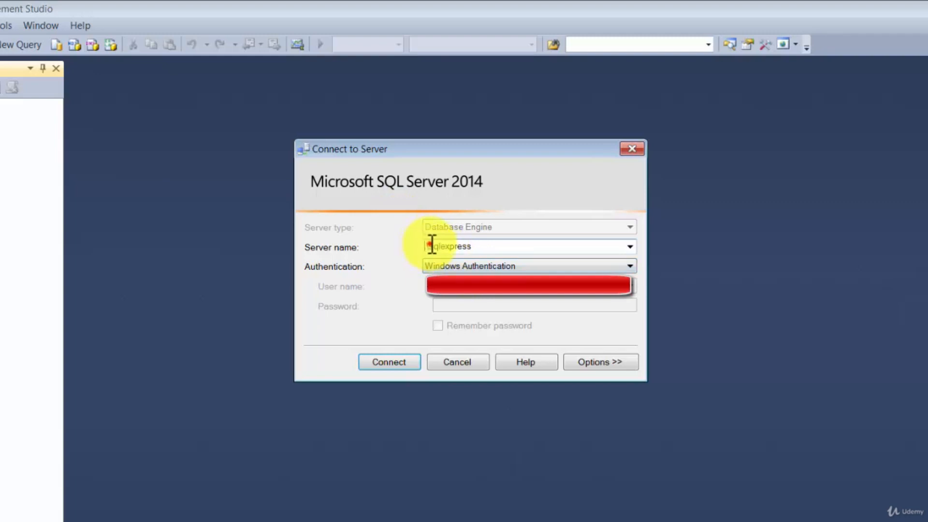
{"action": "left_click_drag", "start_coordinate": [432, 245], "coordinate": [504, 241]}
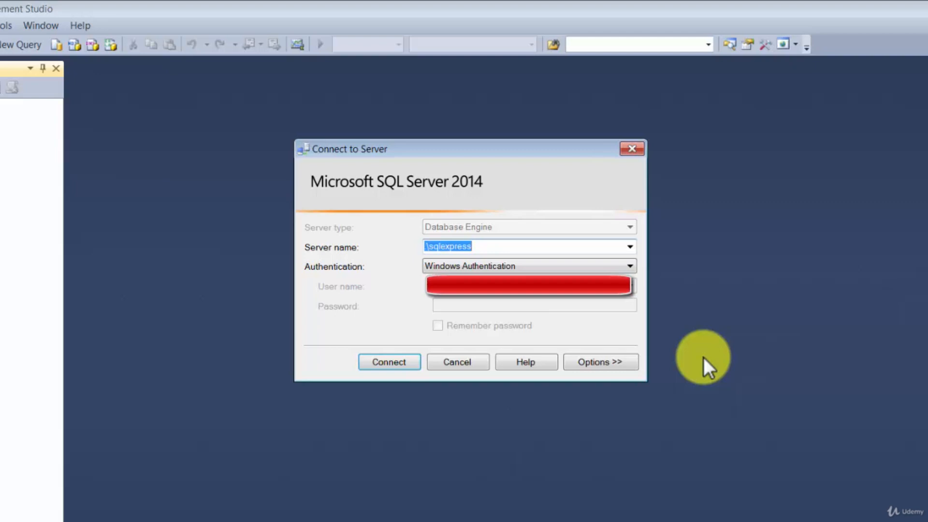
Connect to .\sqlexpress as sa with SQL Server Authentication and the sa password, then expand Databases.
{"action": "left_click", "coordinate": [458, 266]}
{"action": "left_click", "coordinate": [466, 290]}
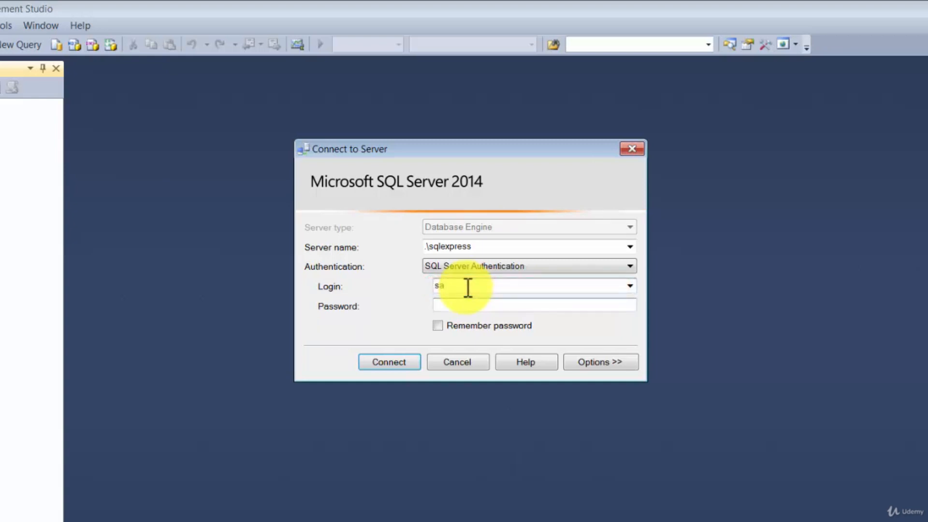
{"action": "type", "text": "password"}
{"action": "key", "text": "Return"}
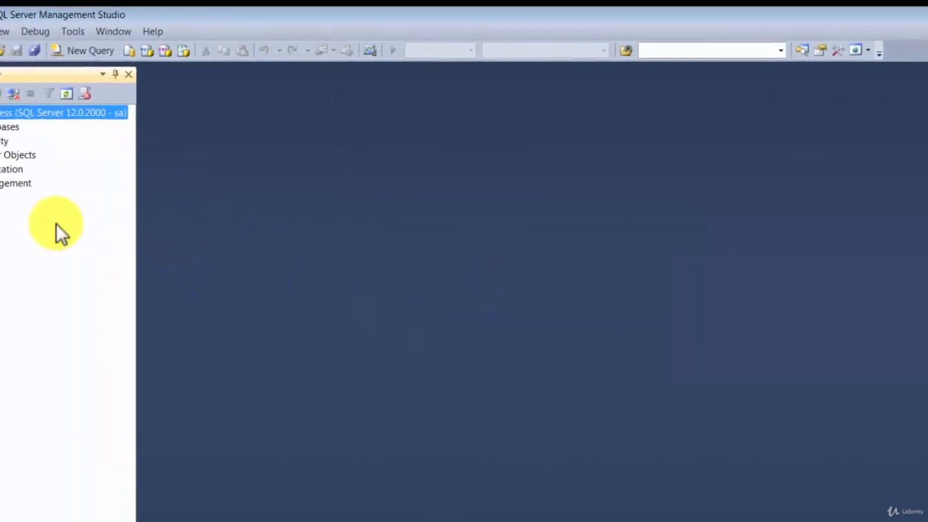
{"action": "left_click", "coordinate": [10, 132]}
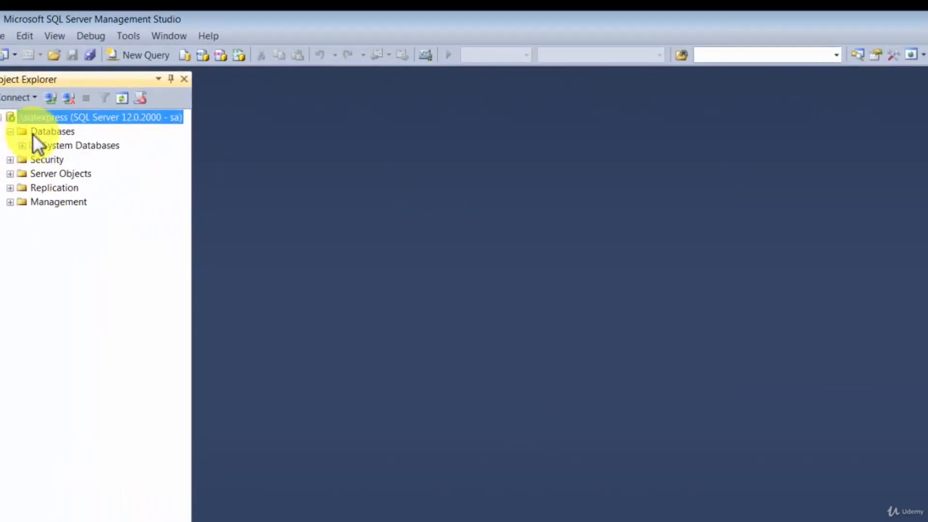